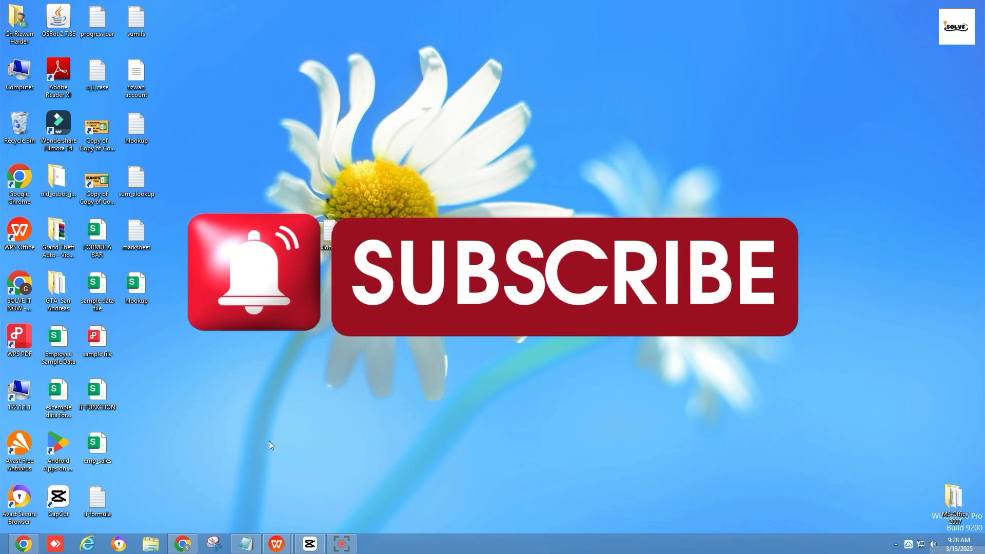
Switch to the hlookup.xlsx workbook in WPS Office and look over the student marks table in A1:G7
mouse_move(276, 543)
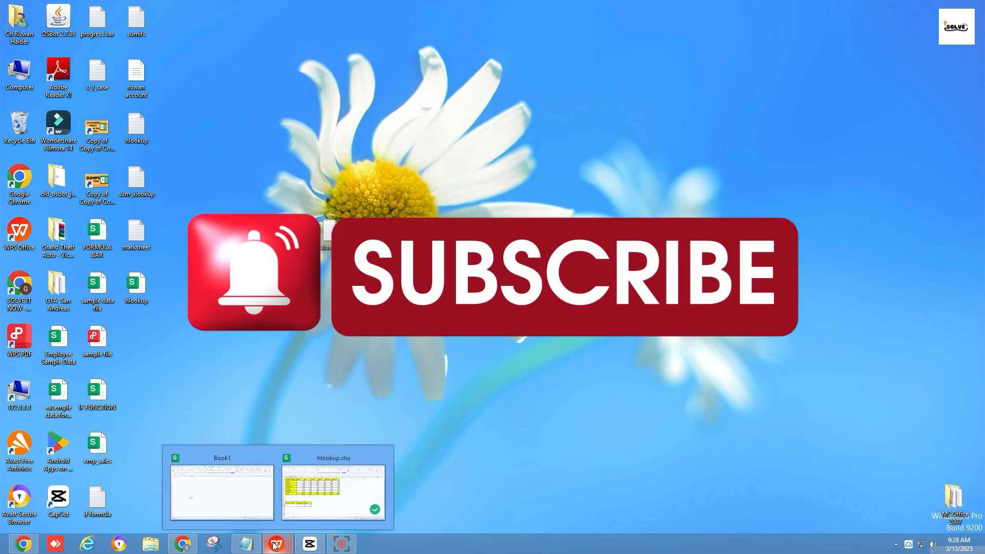
left_click(343, 501)
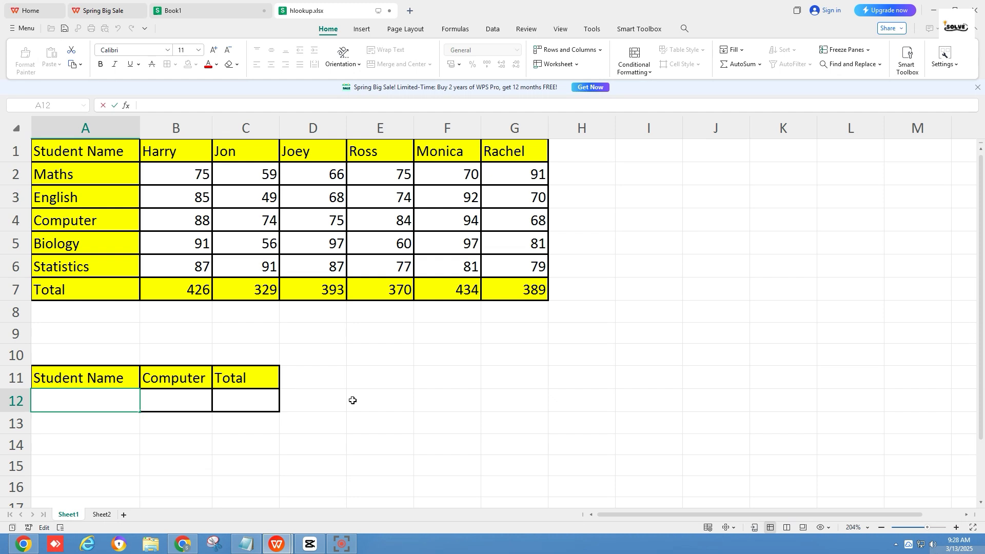
left_click_drag(76, 154, 507, 300)
left_click(471, 343)
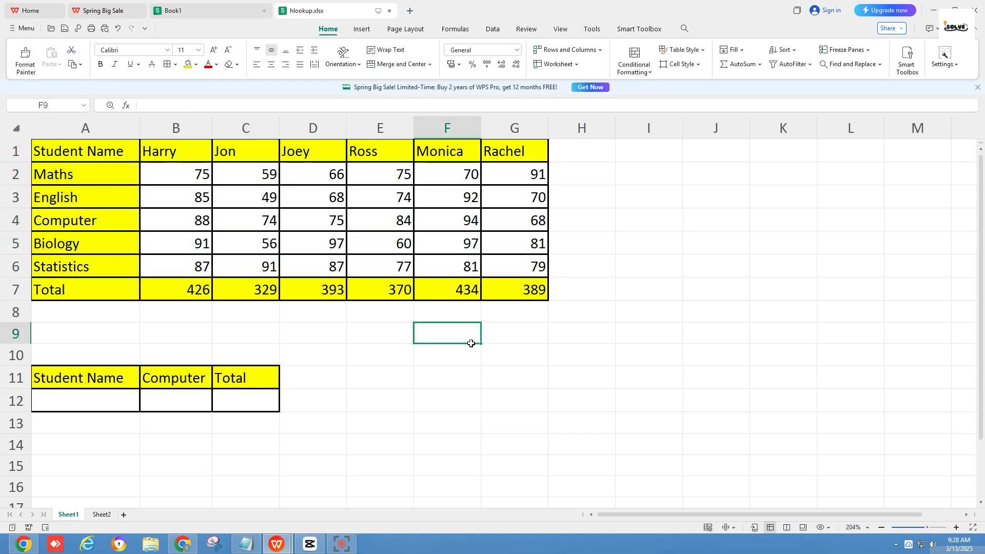
Make the Student Name header in A1 and the Total label in A7 bold
left_click(49, 157)
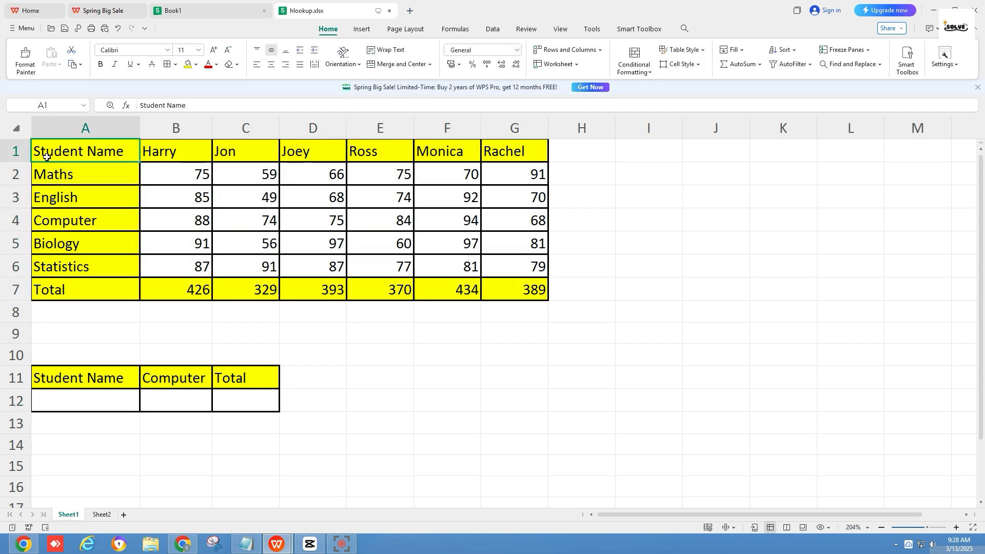
left_click(100, 64)
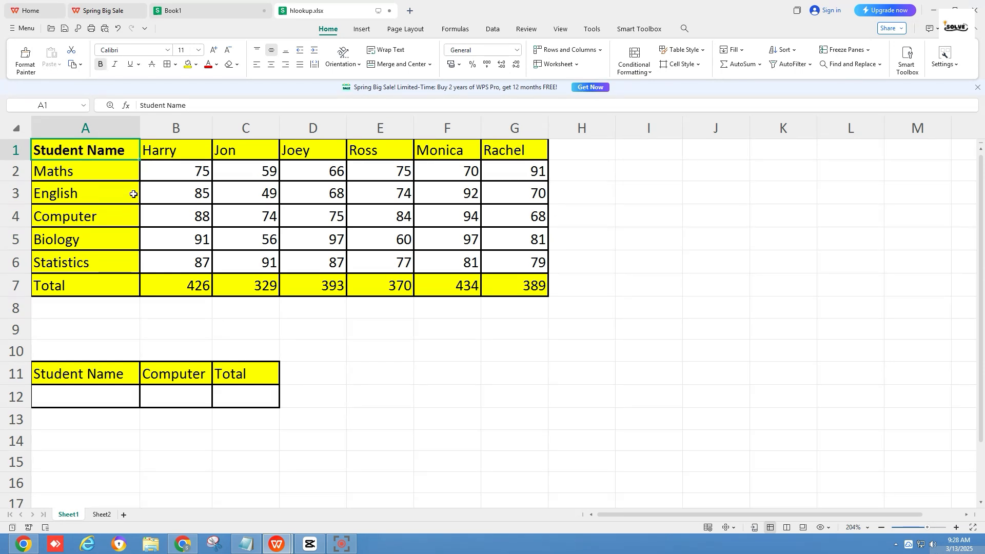
left_click(105, 291)
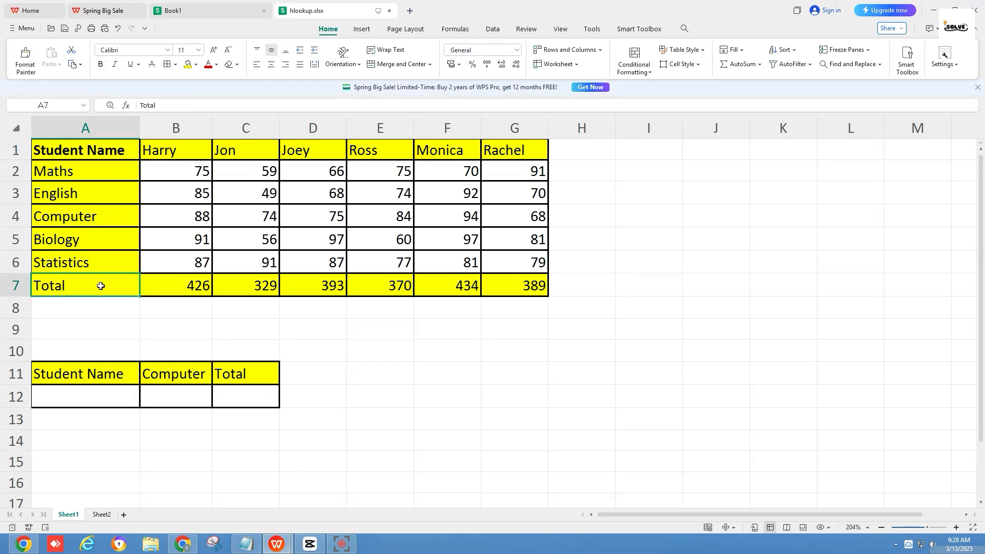
left_click(100, 64)
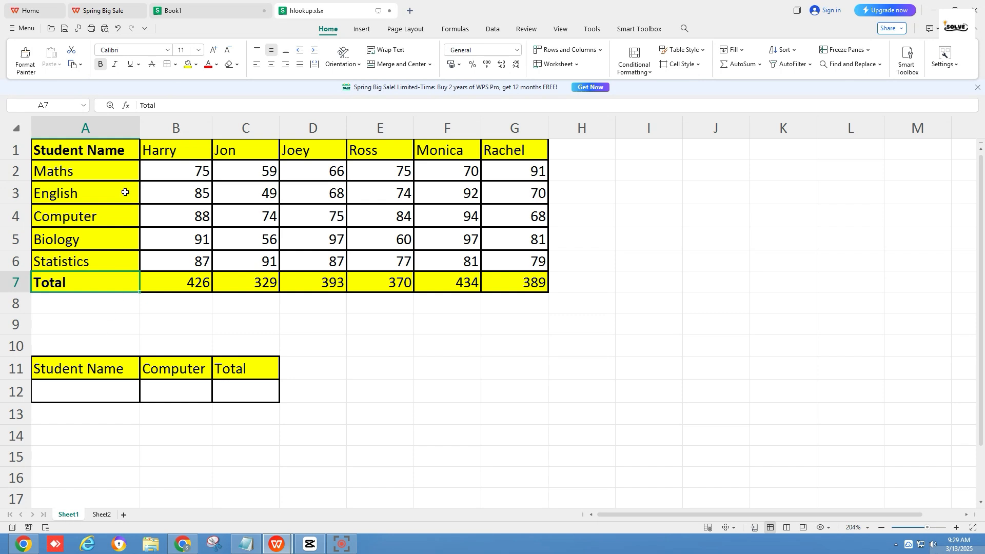
left_click_drag(145, 170, 516, 259)
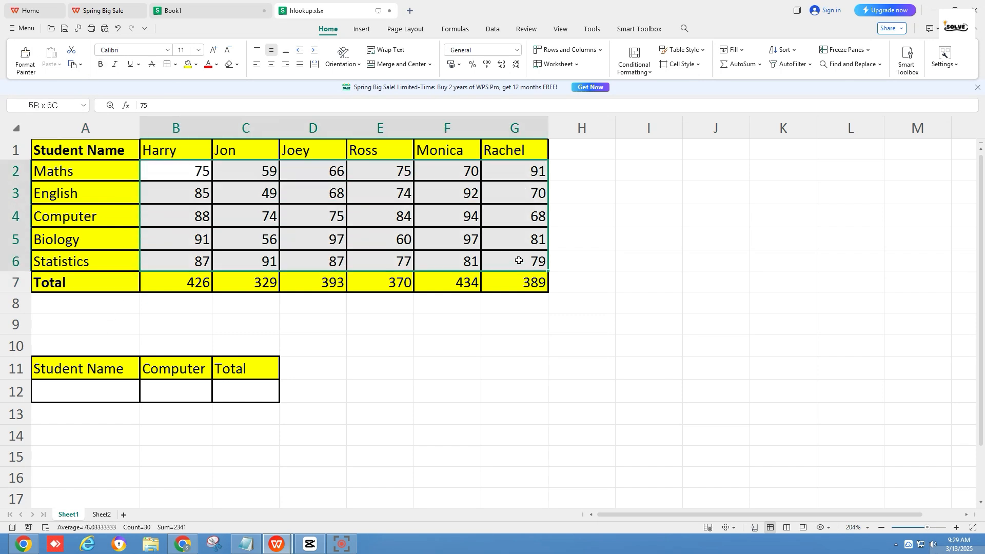
left_click(523, 285)
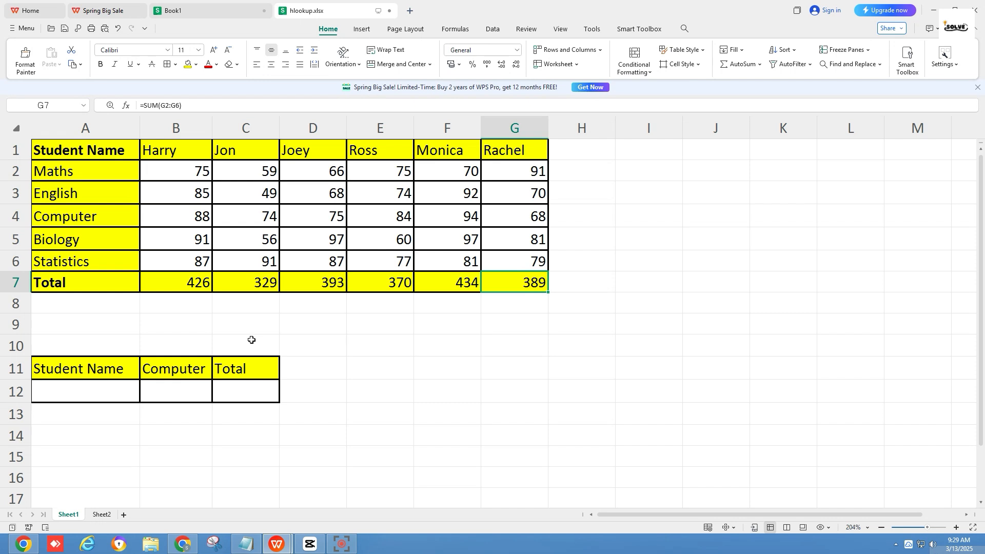
left_click(90, 375)
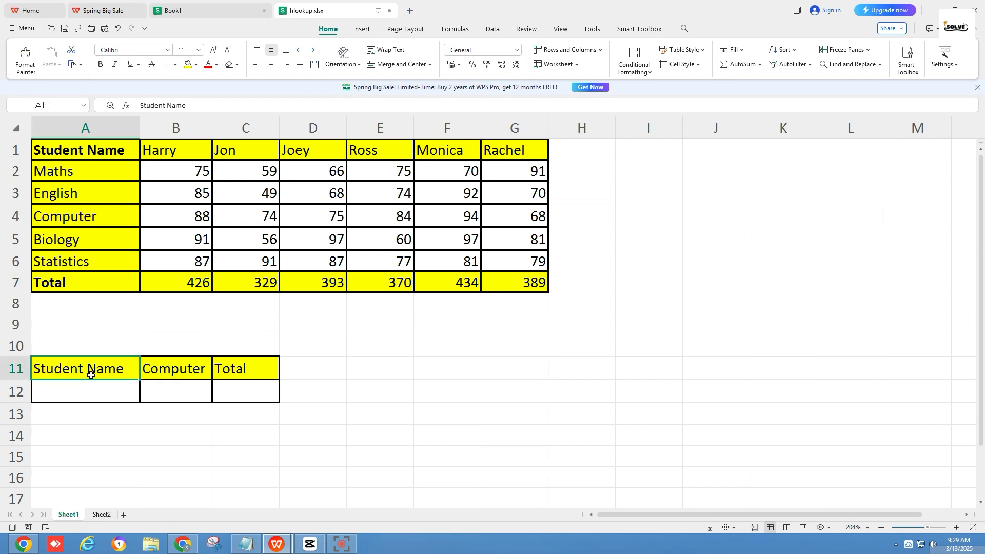
left_click(169, 368)
left_click_drag(164, 379, 228, 386)
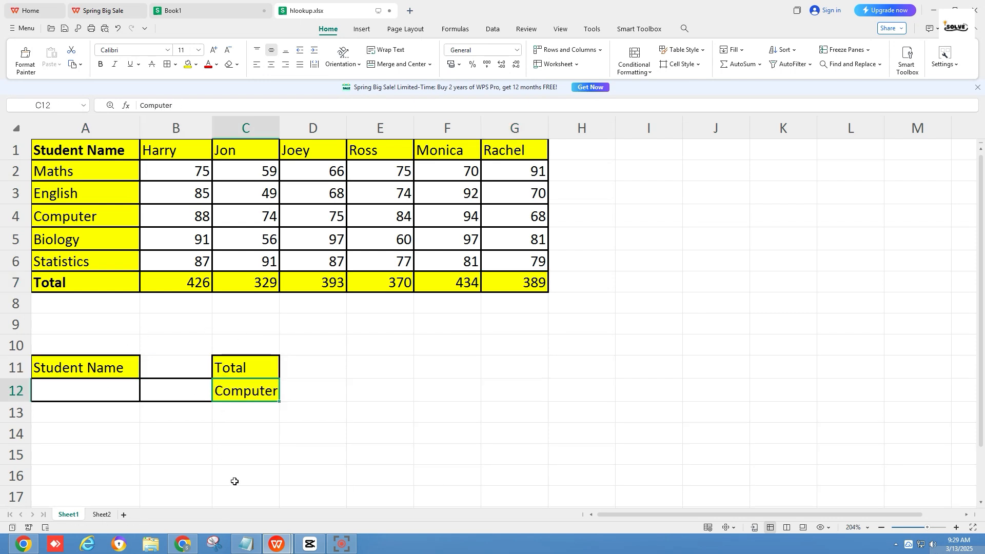
key("ctrl+z")
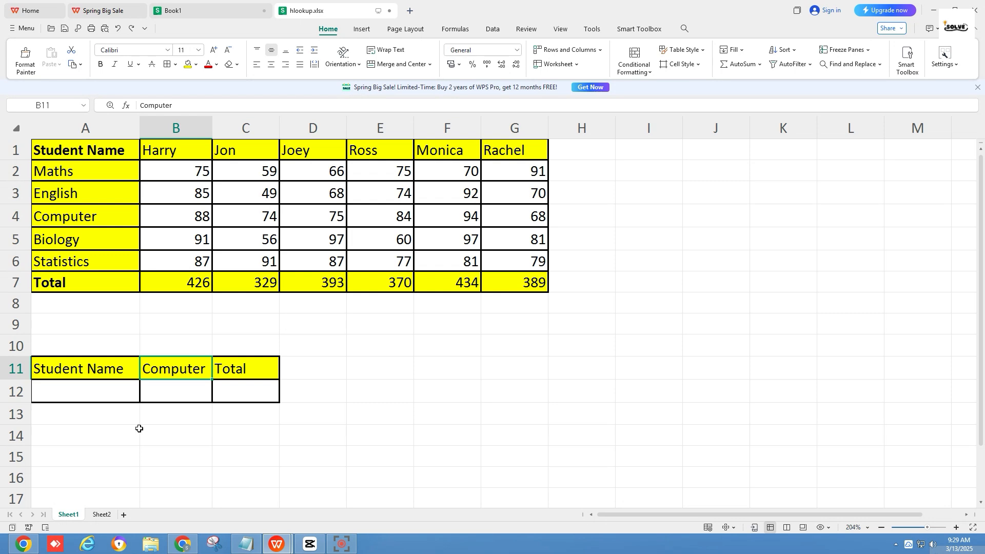
Add a List data validation to cell A12 with source =$B$1:$G$1, and choose the second student from its drop-down
left_click(113, 394)
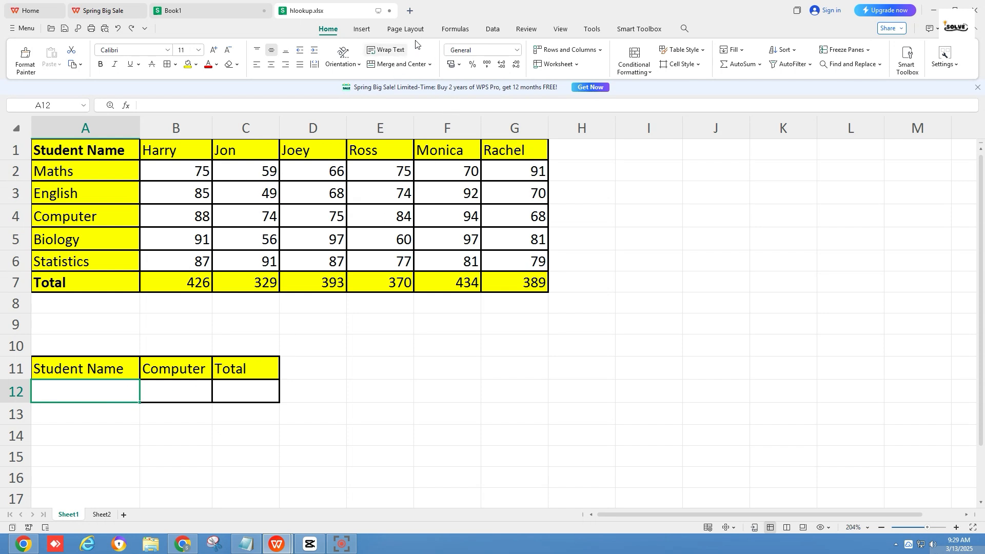
left_click(495, 31)
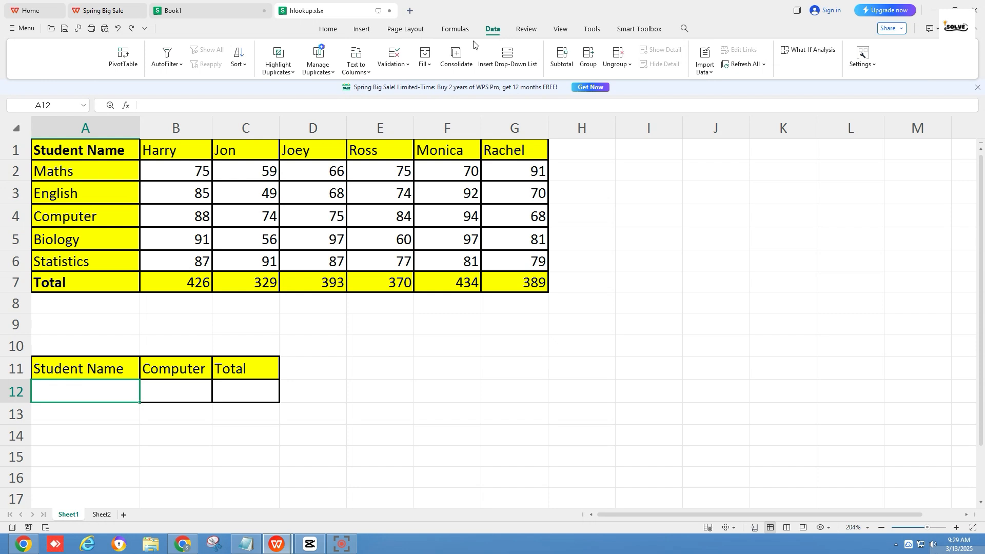
left_click(396, 64)
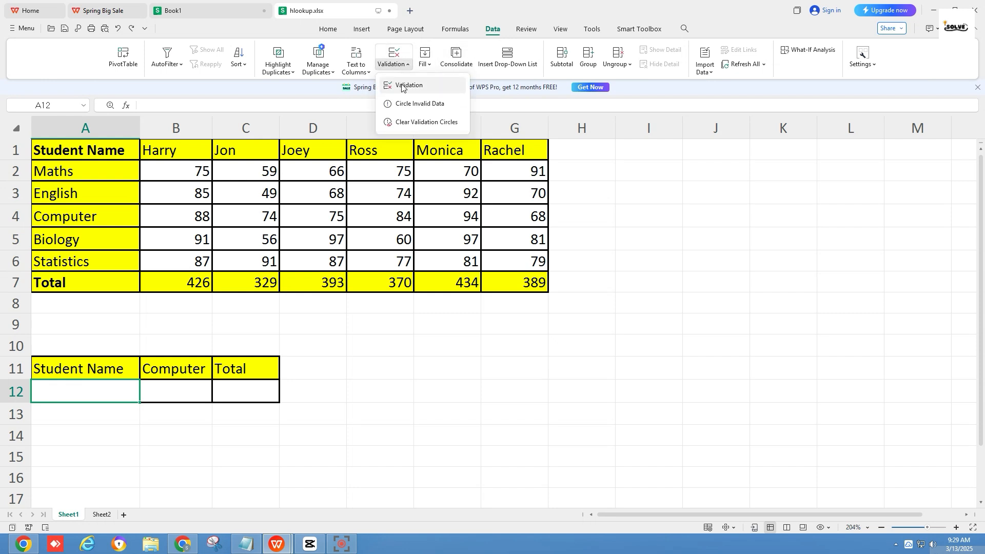
left_click(407, 85)
left_click(479, 244)
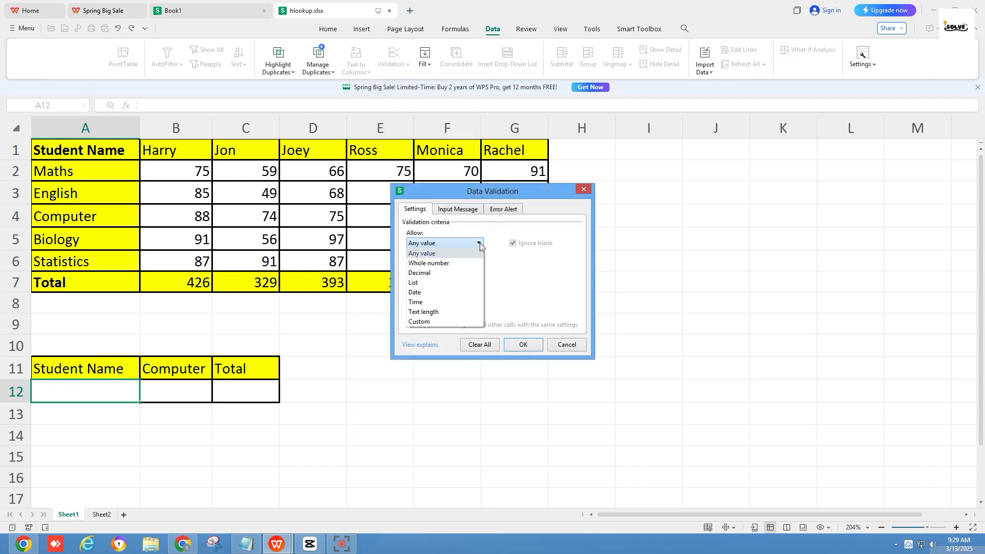
left_click(464, 283)
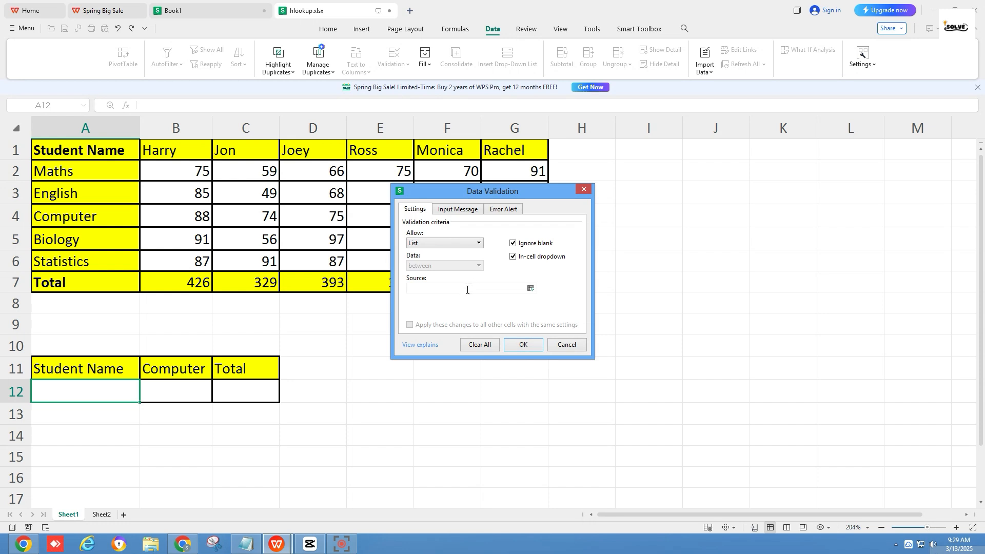
left_click(466, 290)
left_click_drag(162, 150, 507, 148)
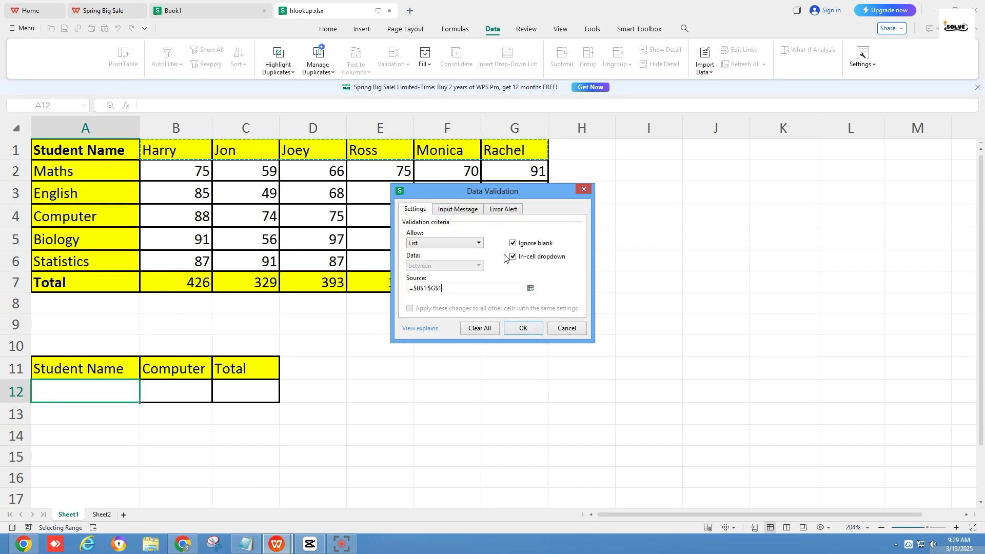
left_click(523, 328)
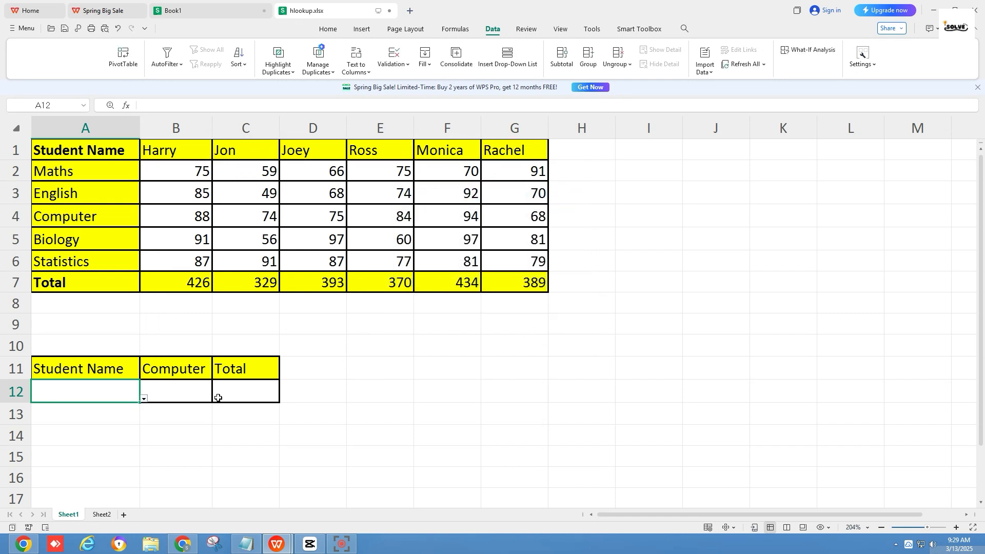
left_click(144, 399)
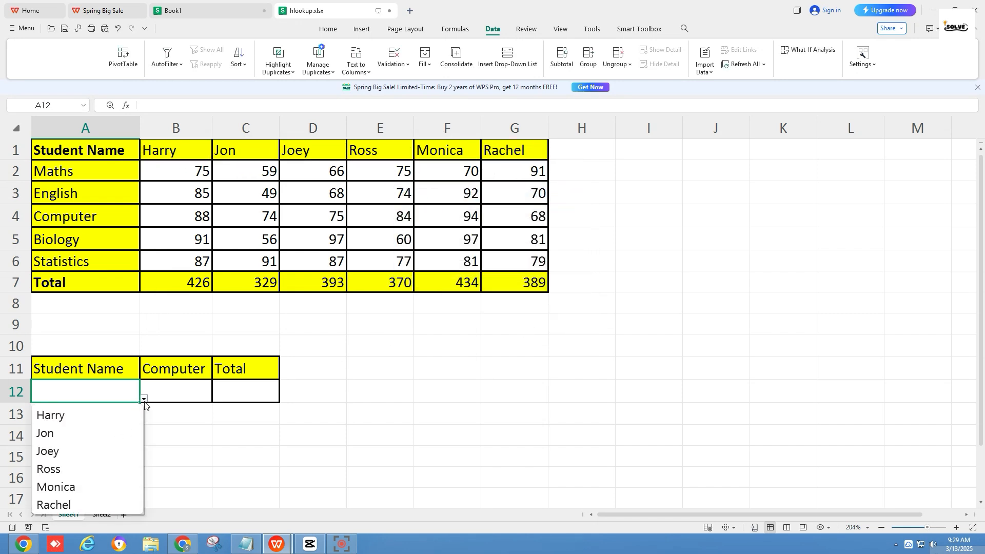
left_click(79, 433)
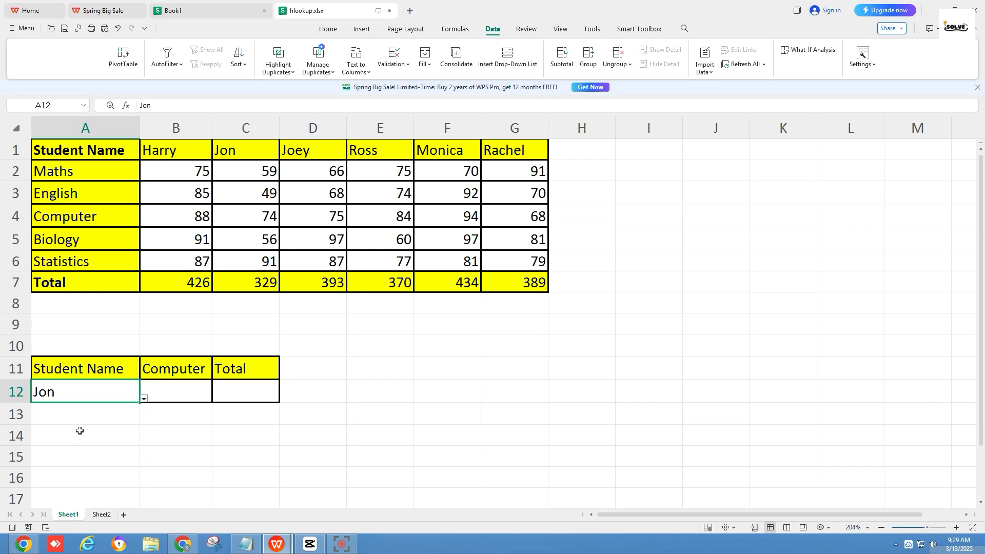
Enter =HLOOKUP(A12,A1:G7,4,0) in B12 to look up the chosen student's Computer mark with an exact match
left_click(174, 394)
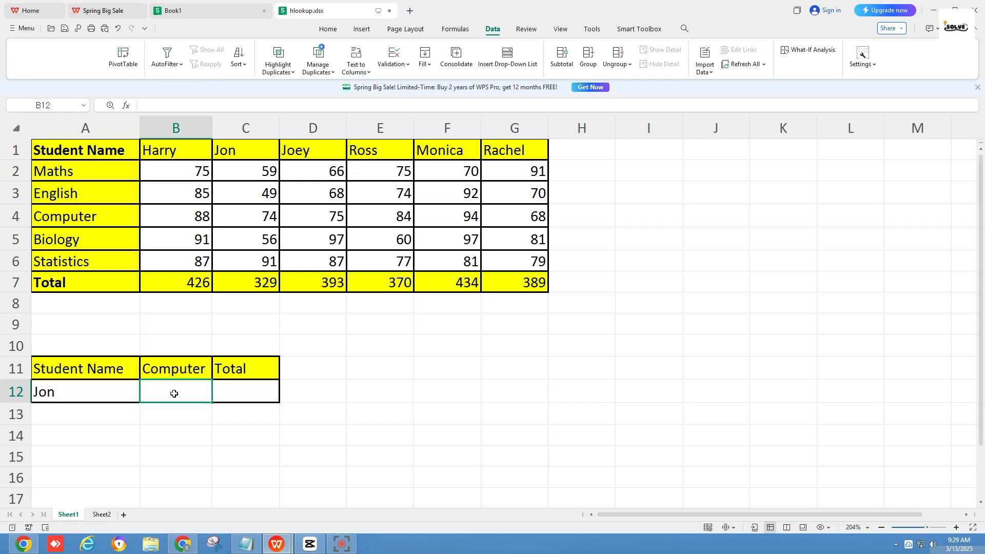
type("=HLOOKUP")
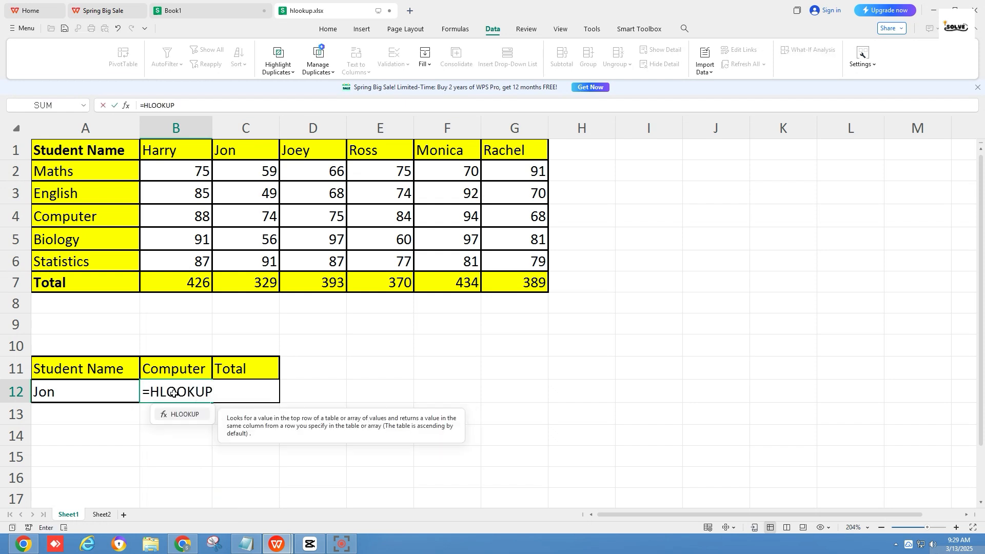
type("(")
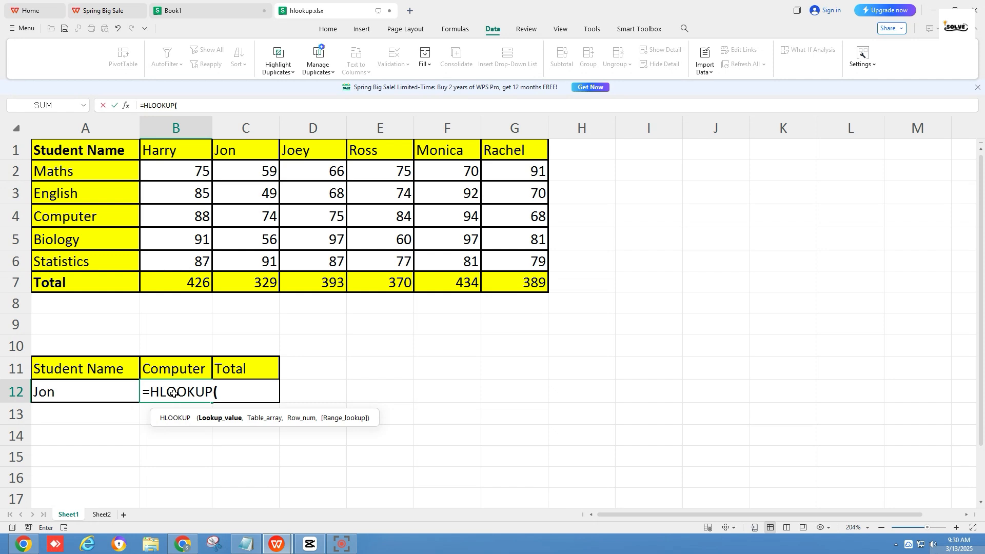
left_click(106, 396)
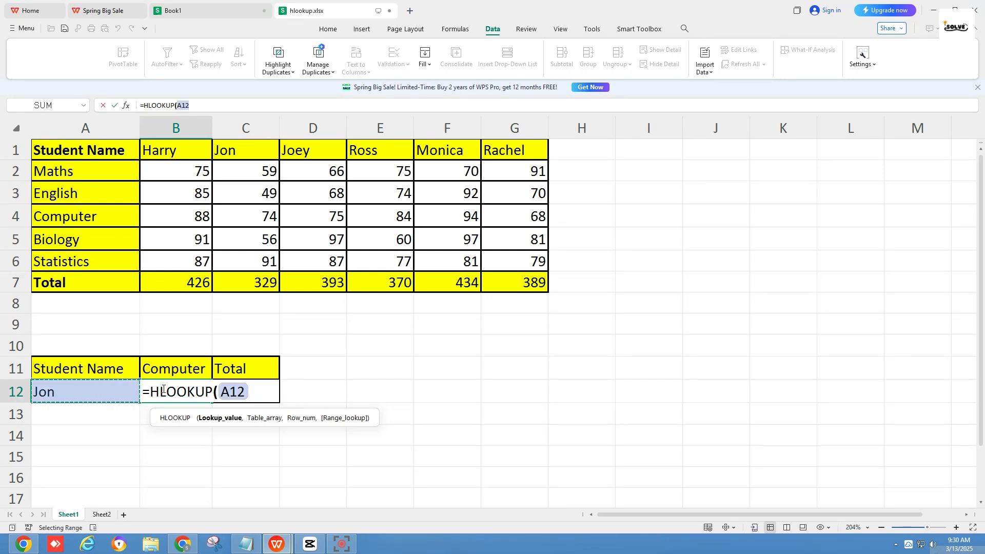
type(",")
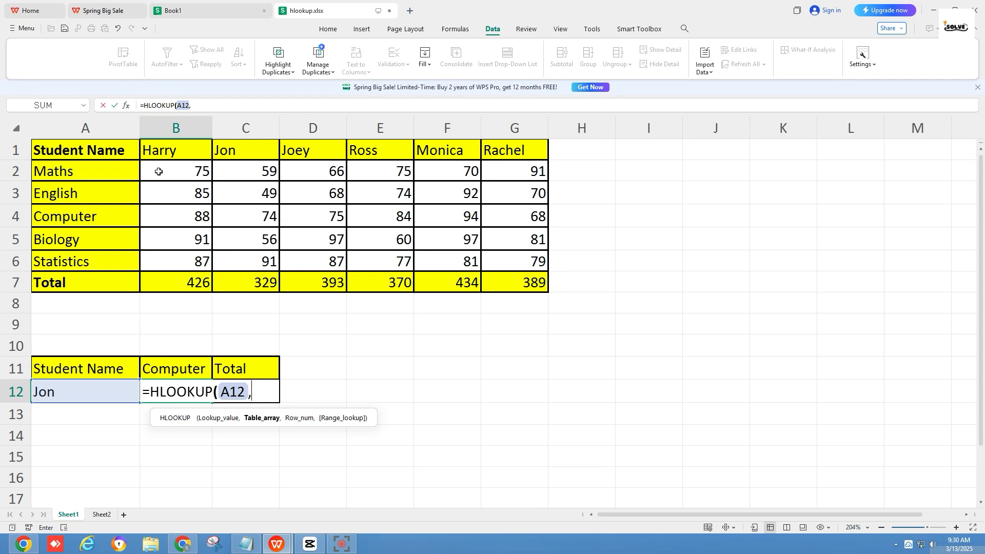
left_click_drag(58, 153, 501, 281)
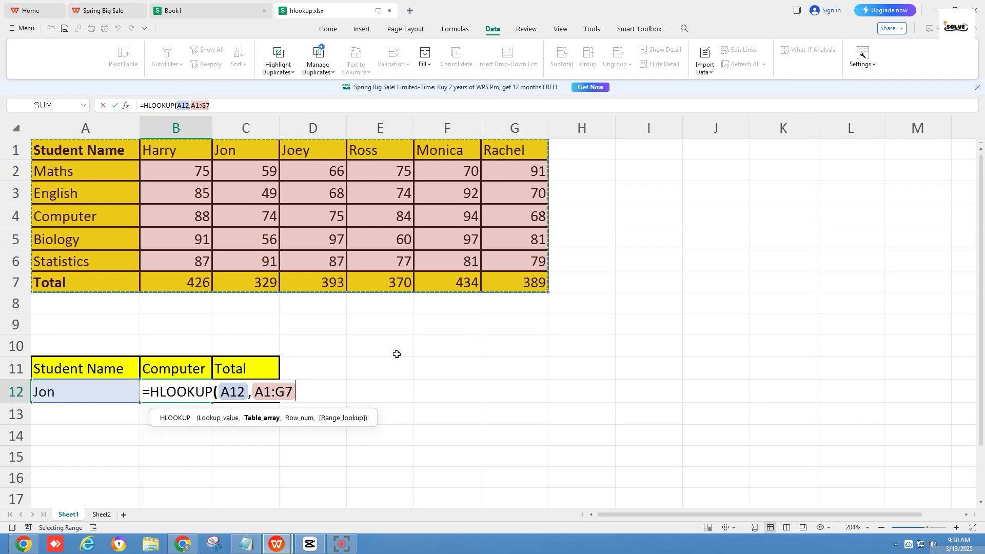
type(",")
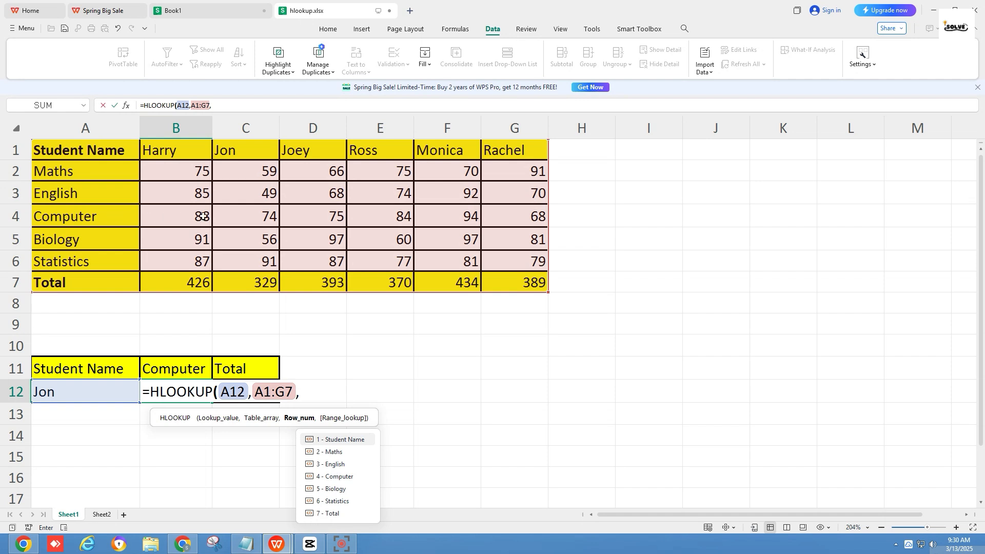
left_click(303, 391)
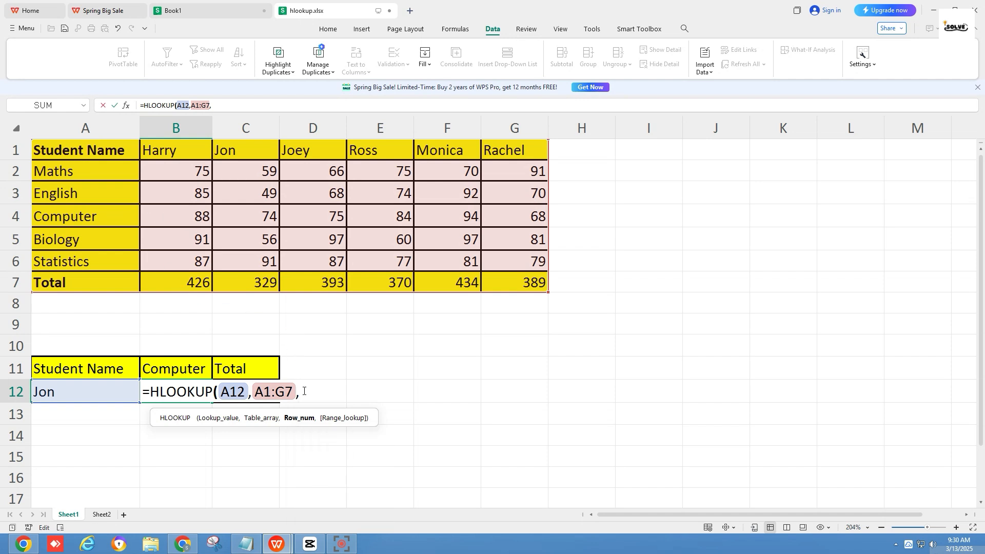
type("4")
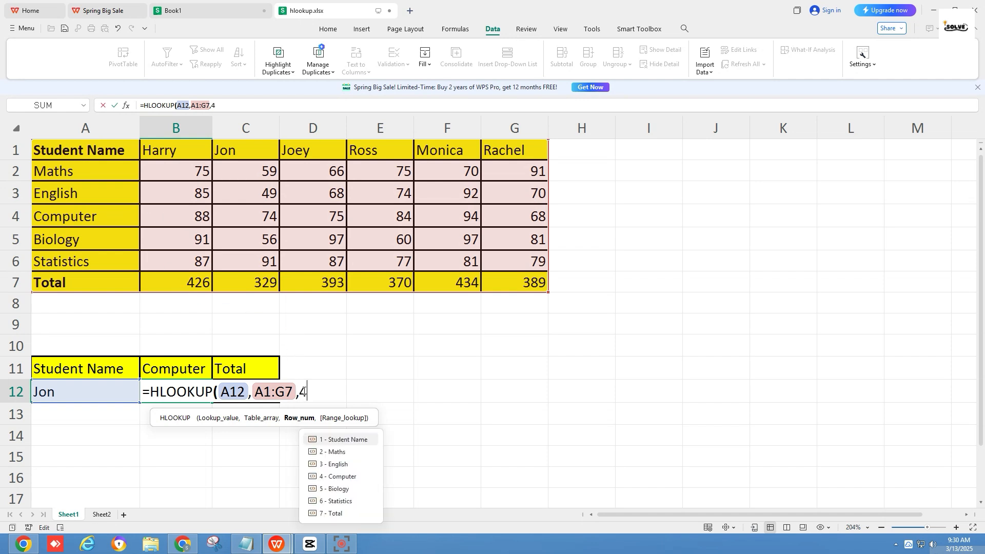
type(",")
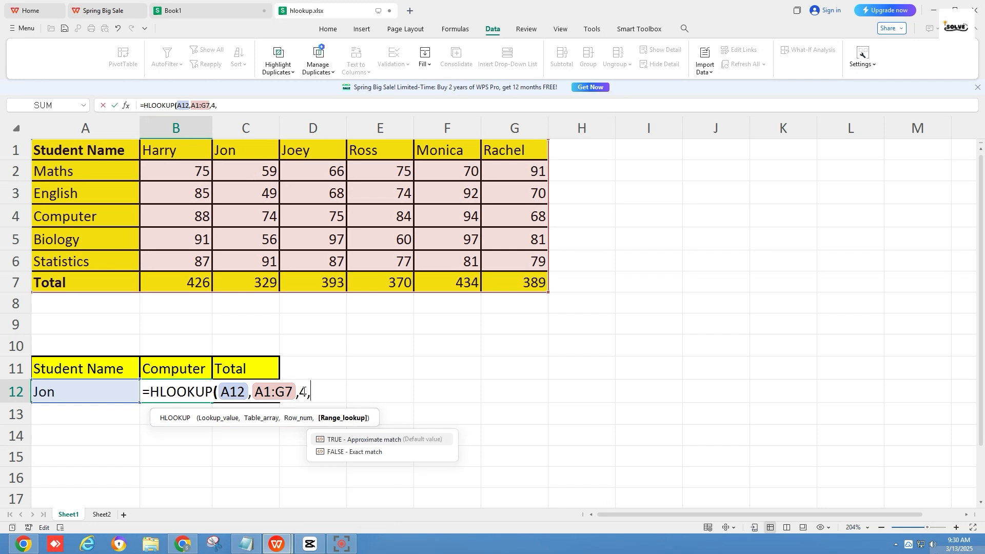
type("0")
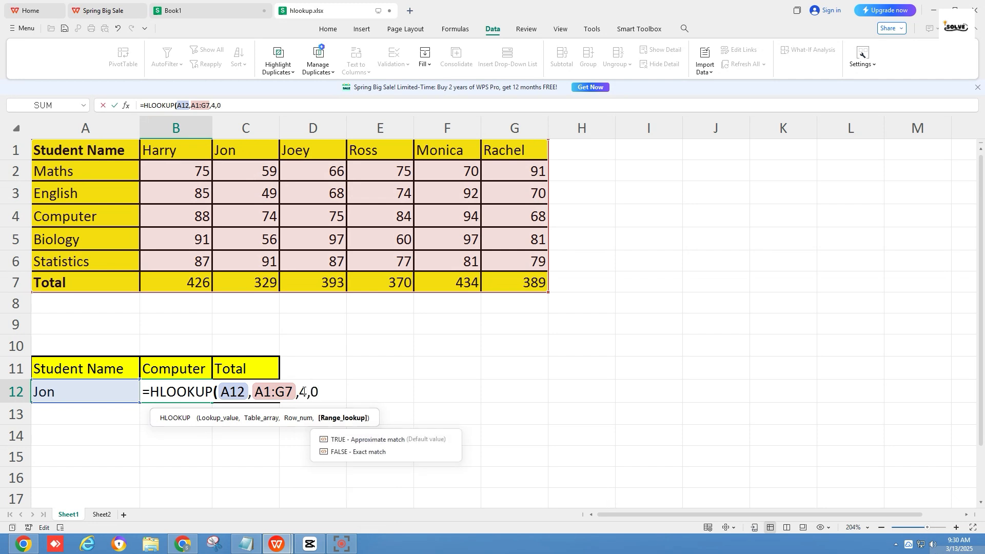
type(")")
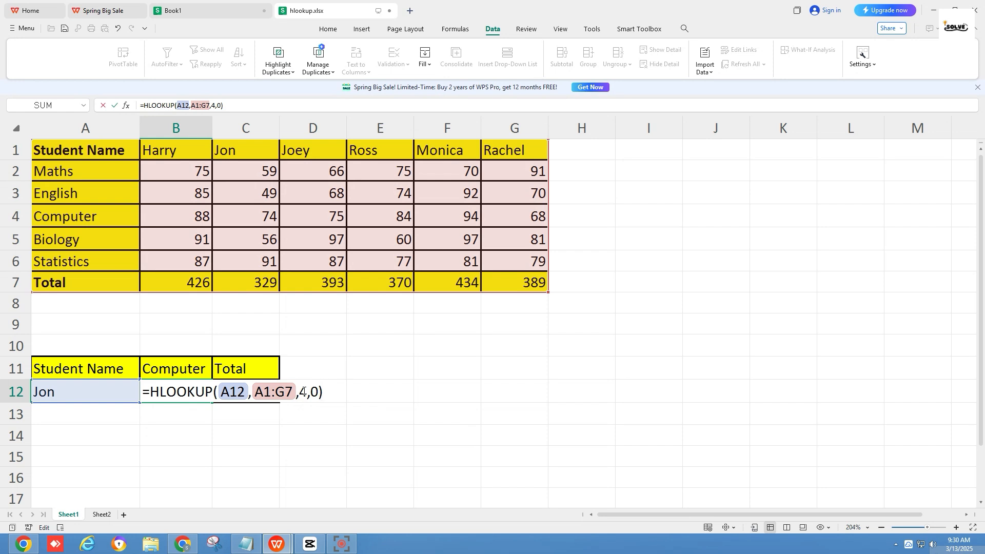
key("Return")
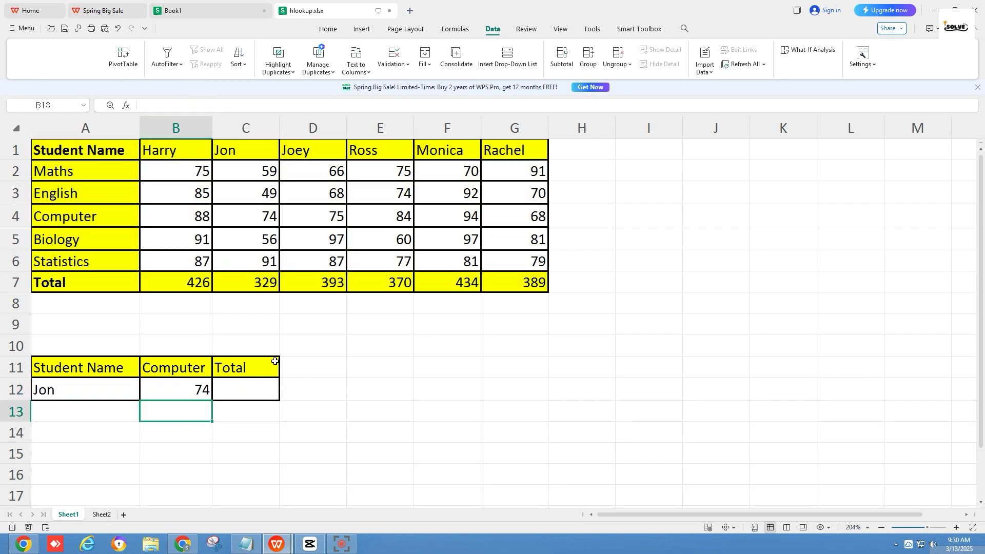
left_click(192, 392)
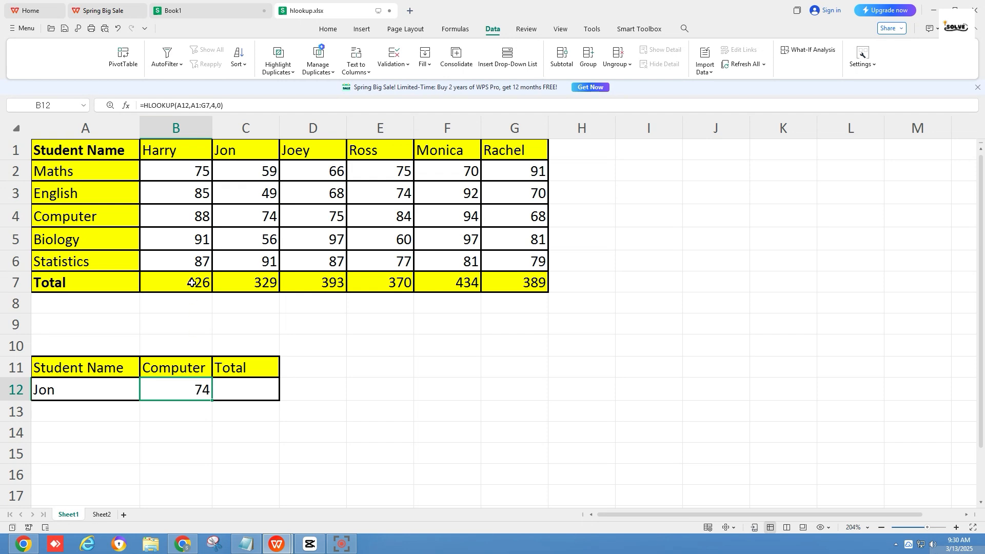
Check the second student's Computer mark in C4 against the lookup result in B12
left_click(256, 220)
double_click(256, 220)
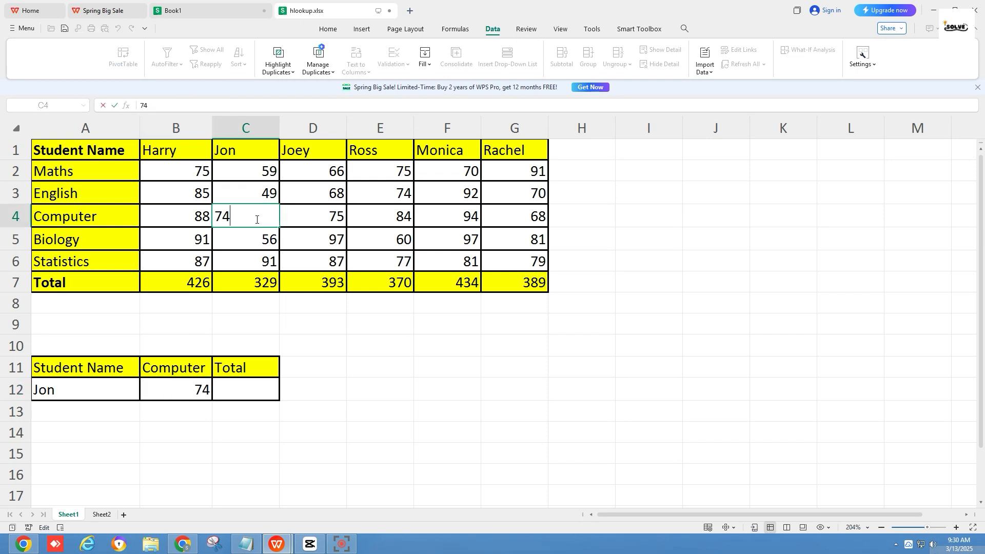
left_click_drag(264, 217, 226, 215)
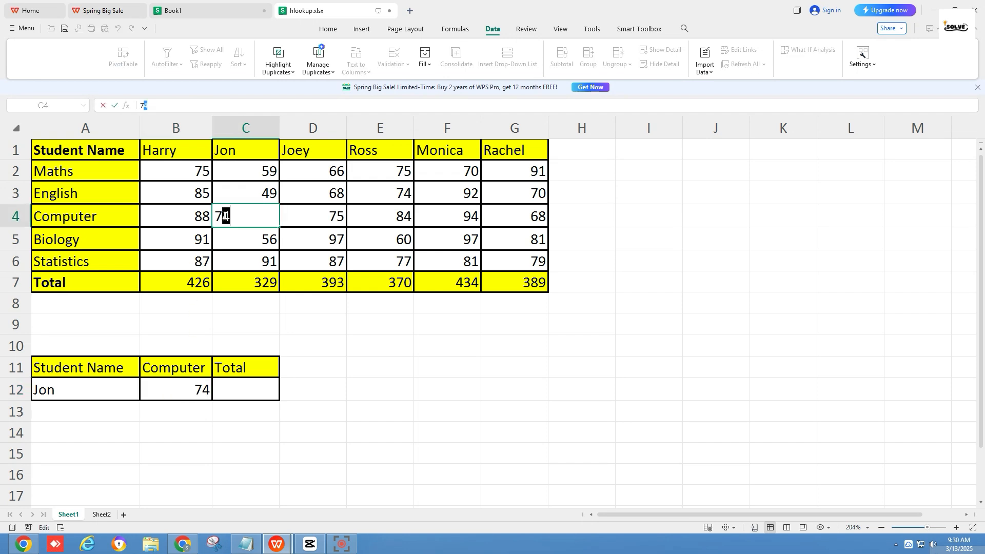
left_click(319, 326)
Enter =HLOOKUP(A12,A1:G7,7,0) in C12 to look up the chosen student's Total with an exact match
left_click(256, 394)
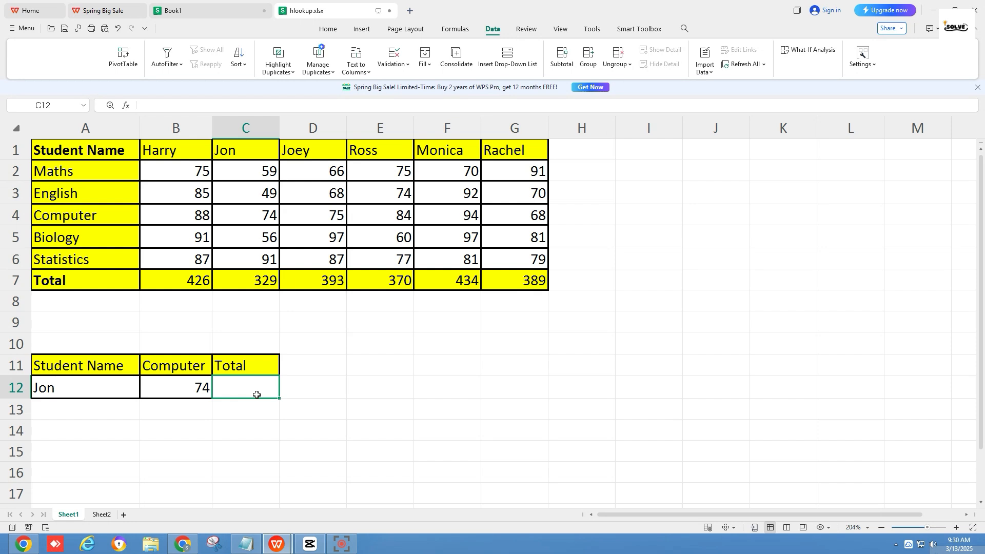
type("=")
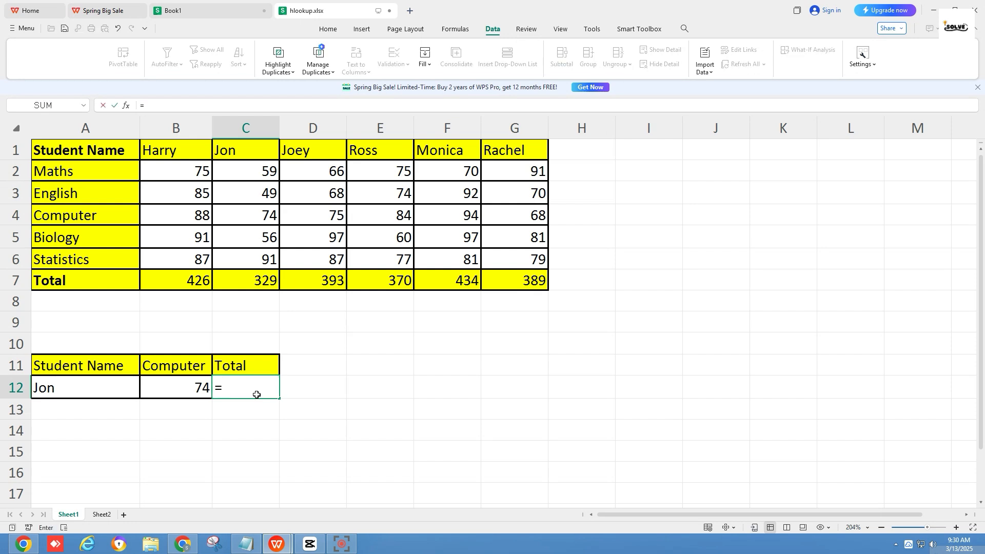
type("HLOOKU")
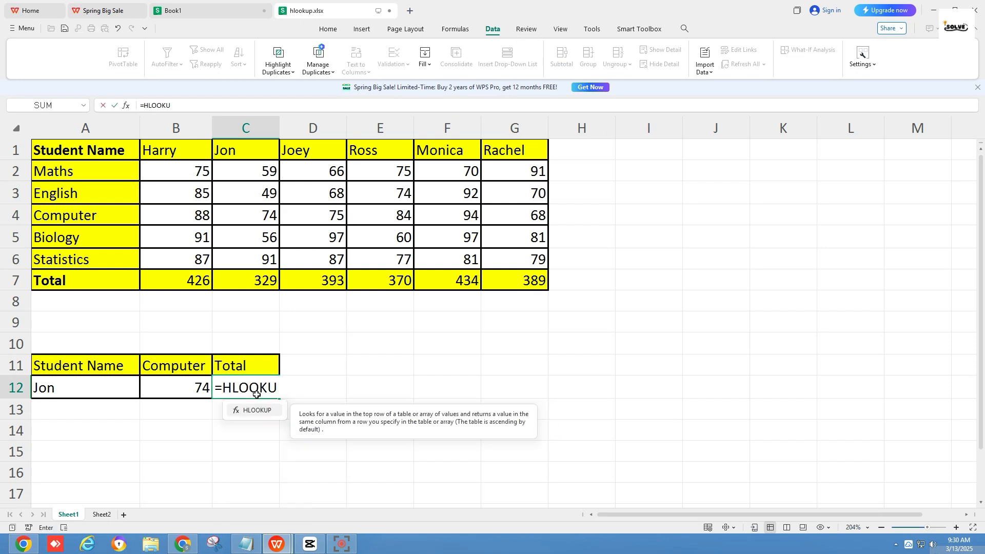
type("P)")
key("BackSpace")
type("(")
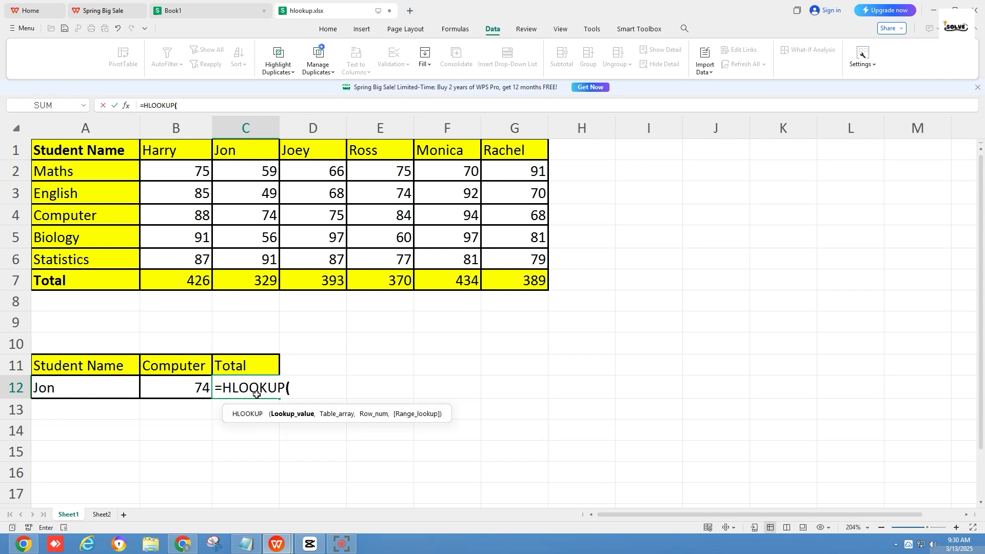
left_click(100, 392)
type(",")
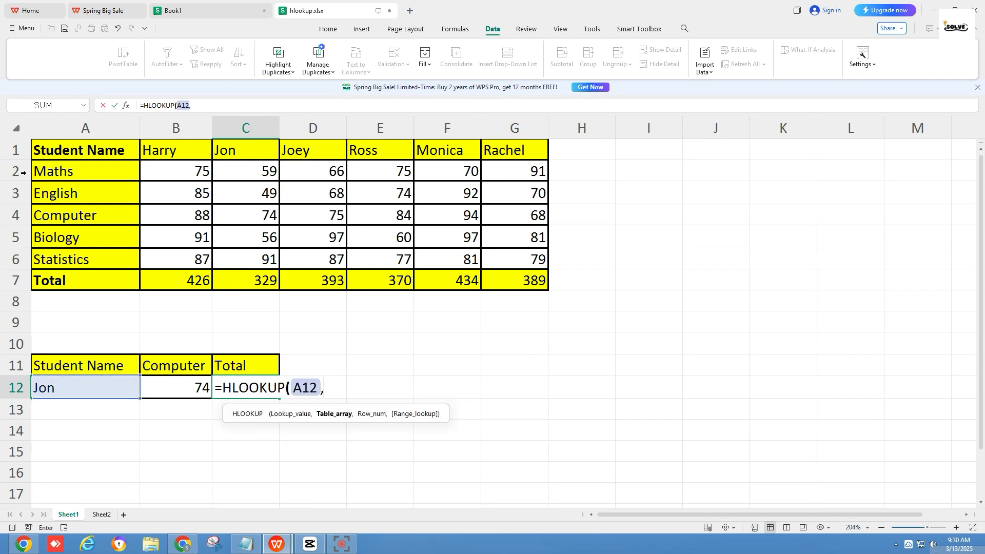
mouse_move(60, 152)
left_mouse_down()
mouse_move(357, 194)
mouse_move(493, 253)
mouse_move(513, 277)
left_mouse_up()
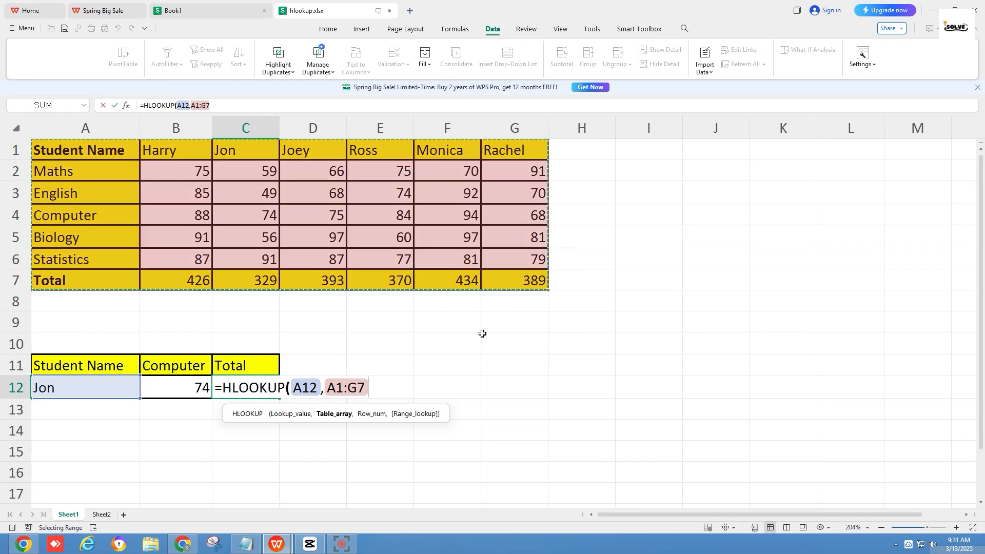
type(",")
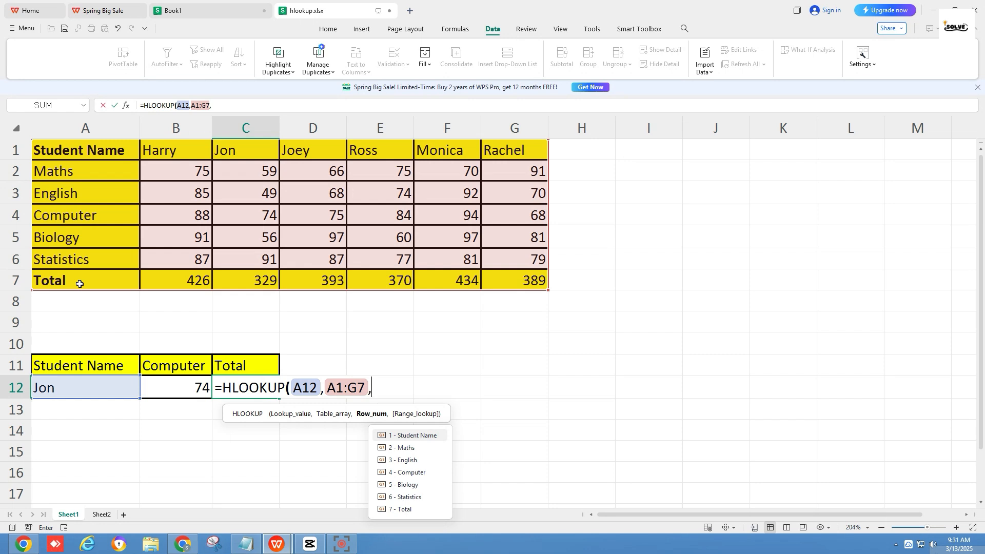
type("7,")
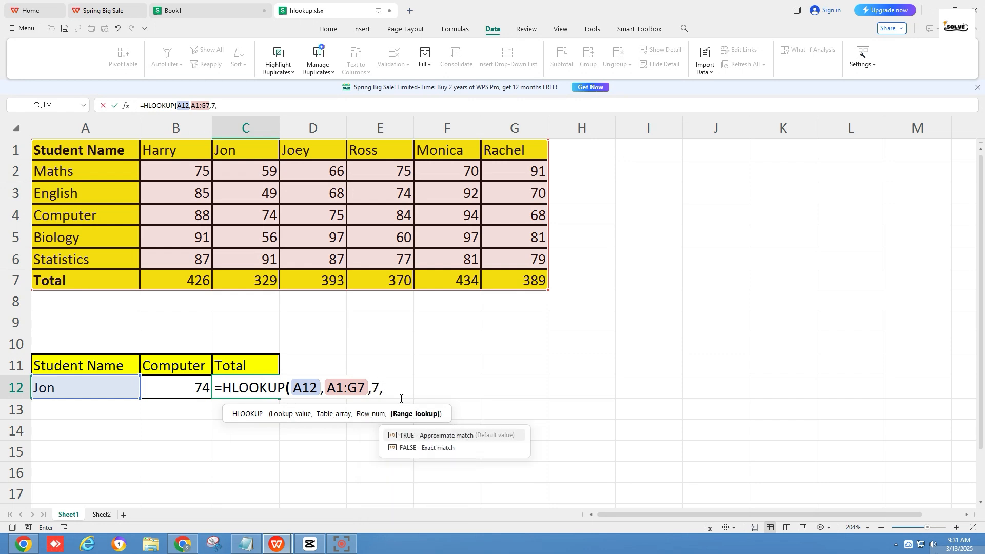
type("0")
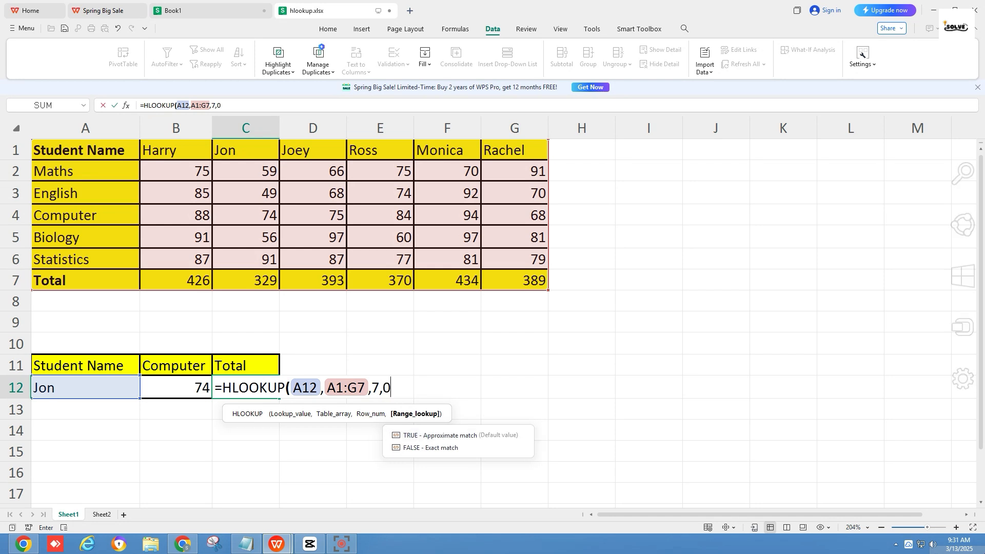
type(")")
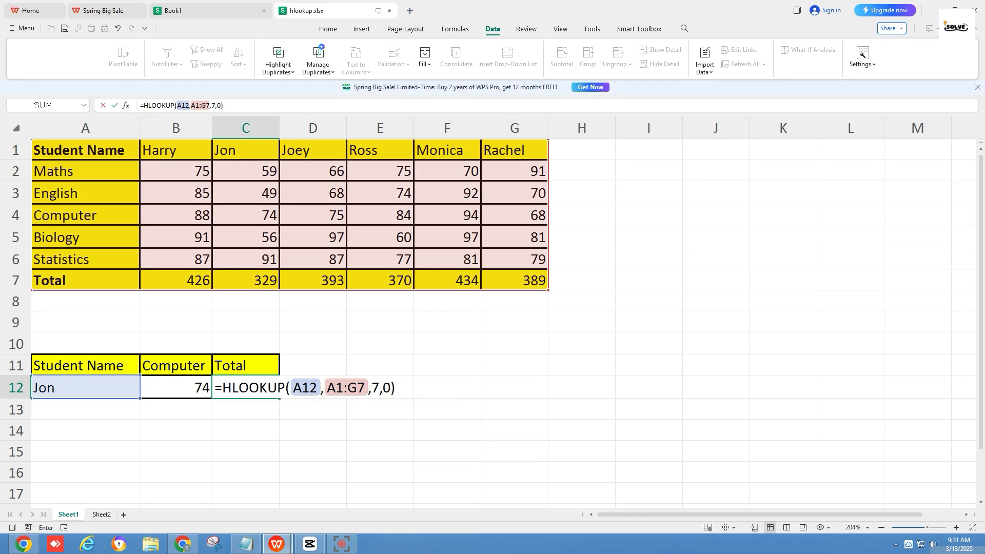
key("Return")
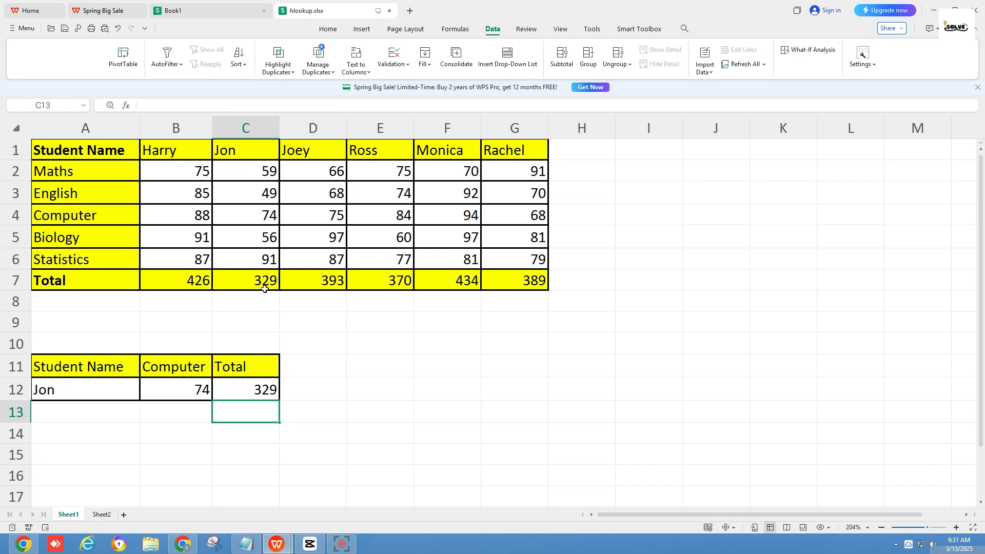
Make the second student's total in C7 bold
left_click(246, 280)
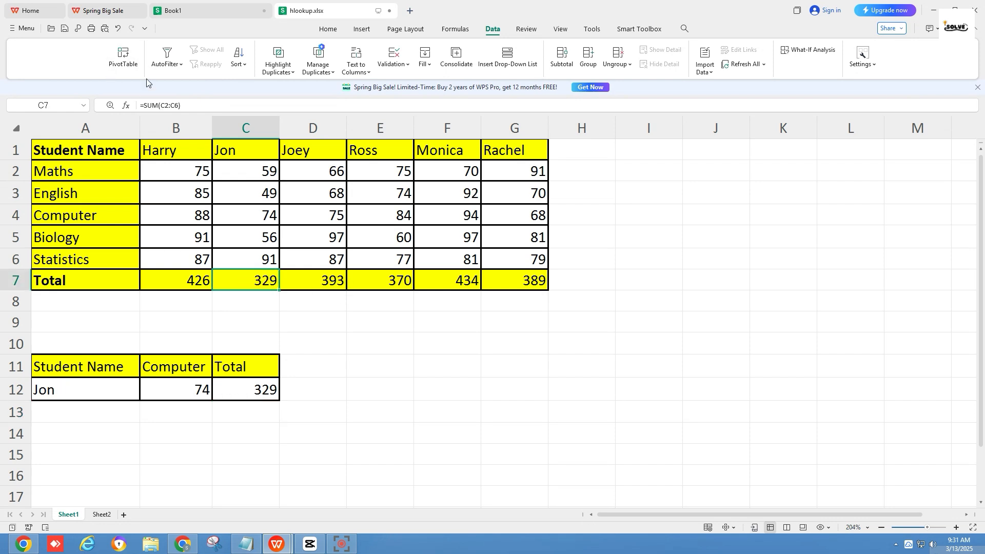
left_click(299, 334)
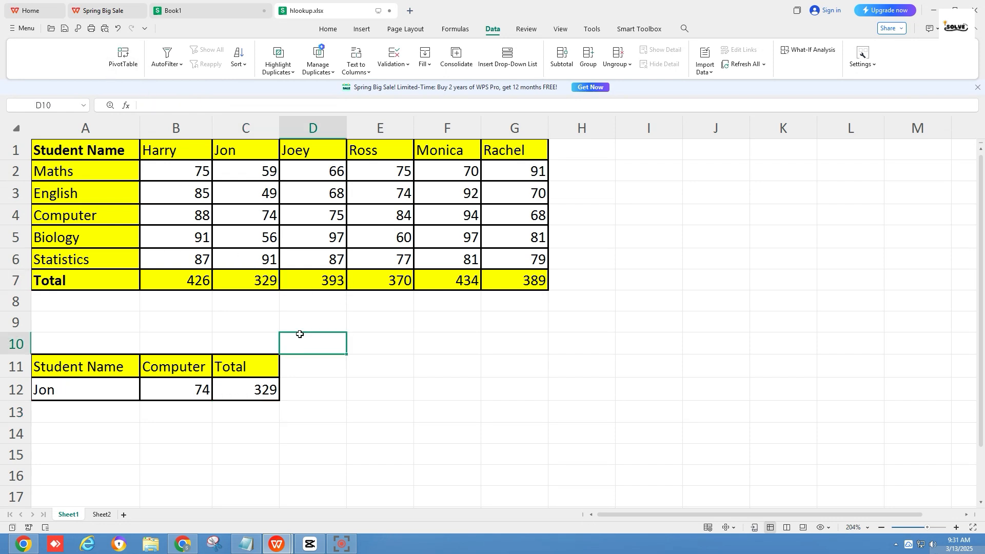
left_click(252, 281)
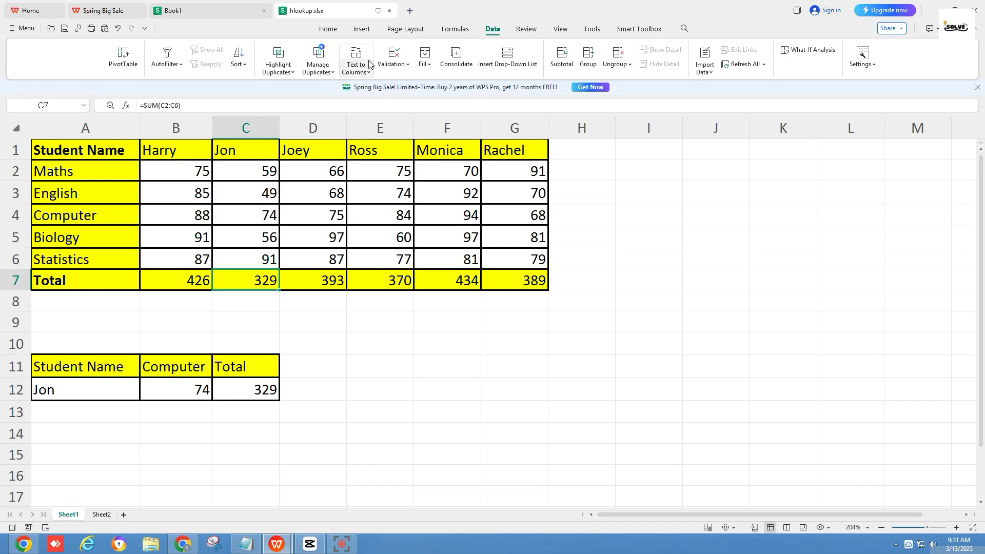
left_click(328, 29)
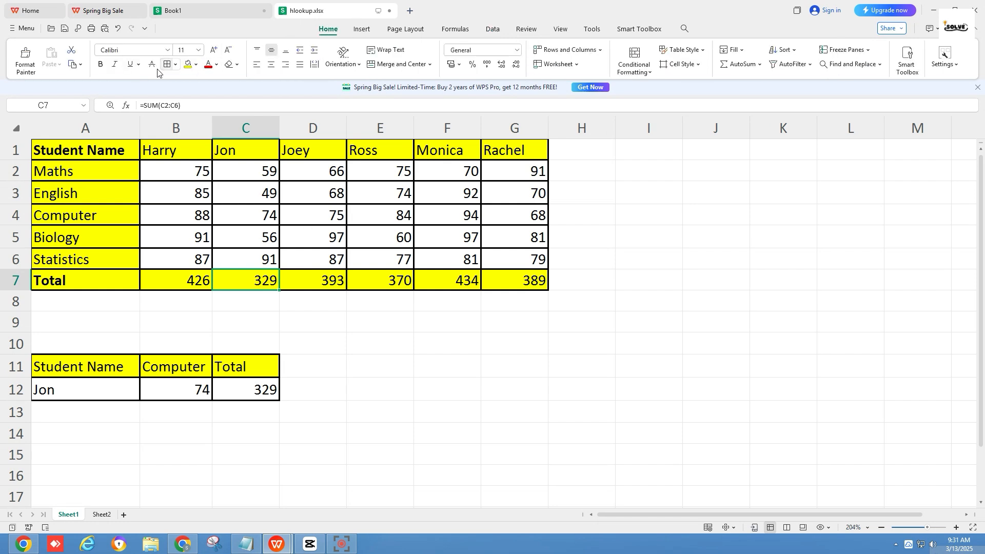
left_click(101, 65)
Test the lookup by choosing the fourth, fifth and sixth students from the A12 drop-down, ending on the first student
left_click(128, 401)
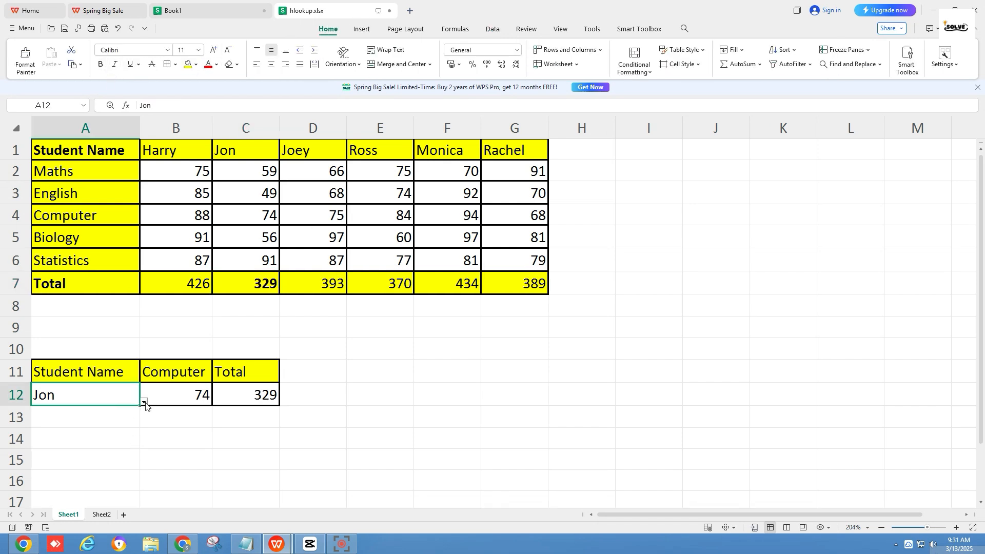
left_click(144, 403)
left_click(120, 469)
left_click(144, 402)
left_click(125, 488)
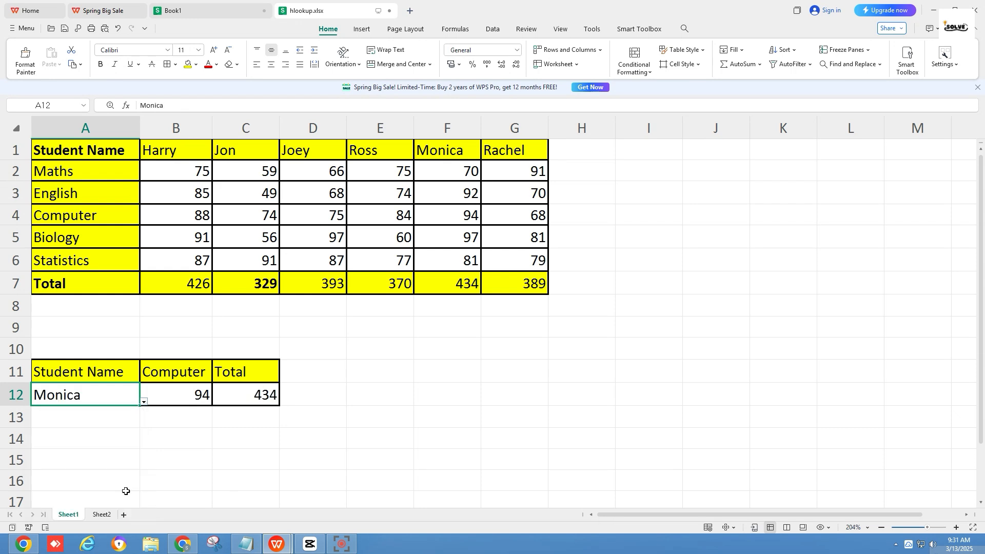
left_click(144, 402)
left_click(122, 511)
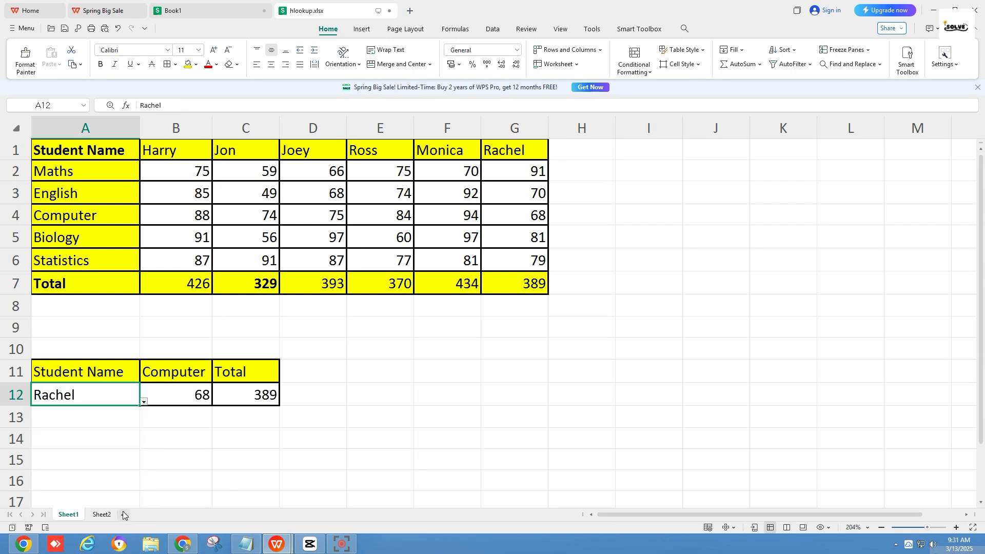
left_click(145, 403)
left_click(130, 419)
left_click(173, 442)
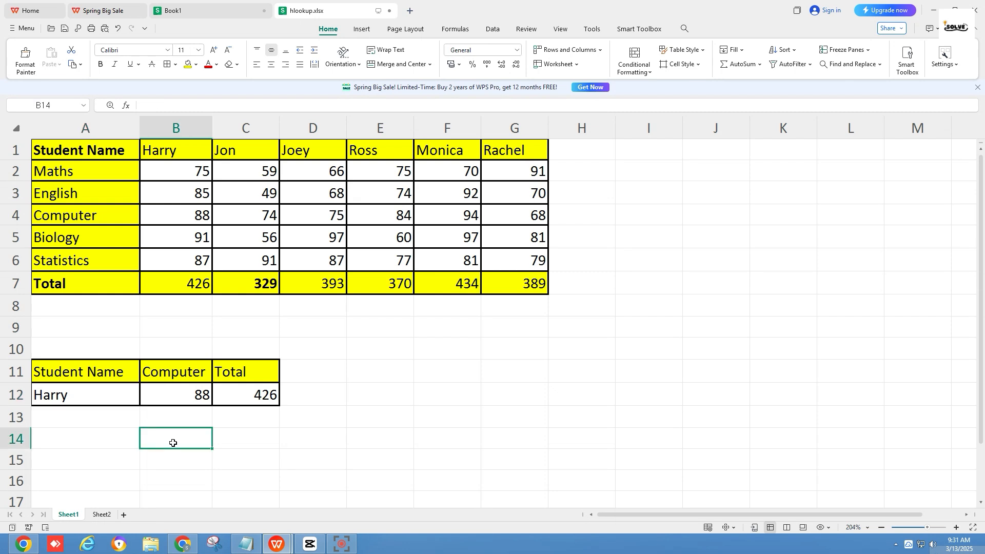